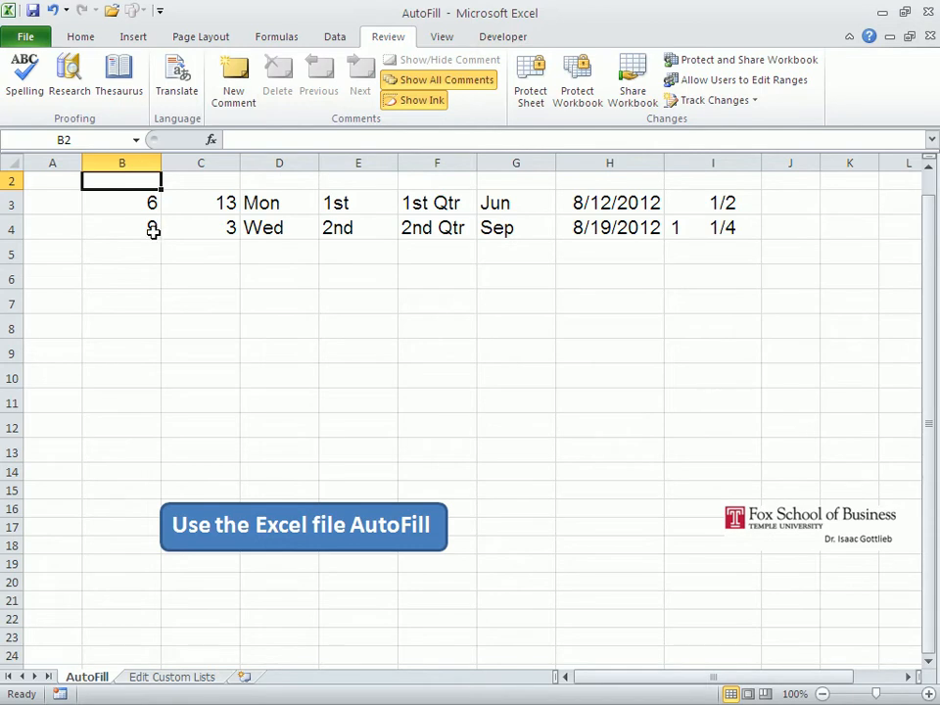
Extend the number series in B3:B4 and C3:C4 down through row 13 with AutoFill
drag(132, 202, 133, 223)
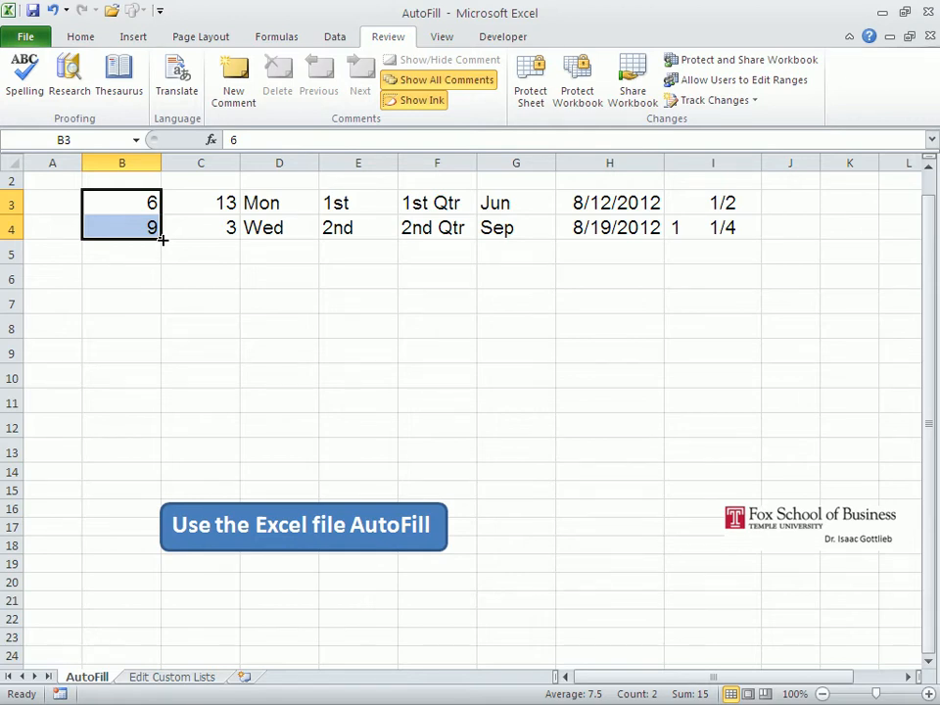
drag(162, 239, 160, 458)
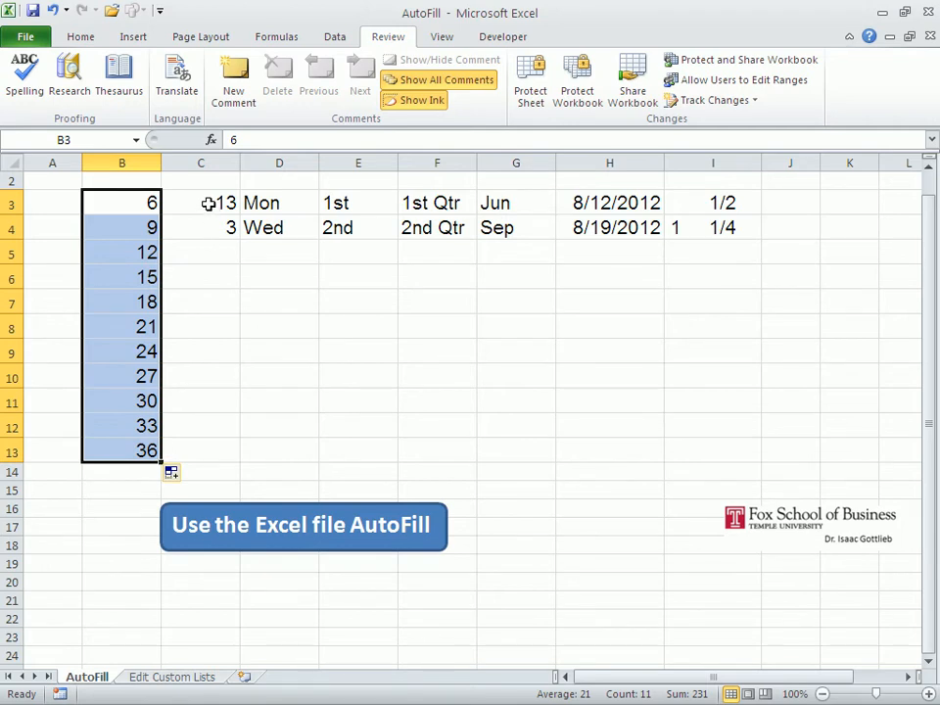
drag(207, 202, 208, 218)
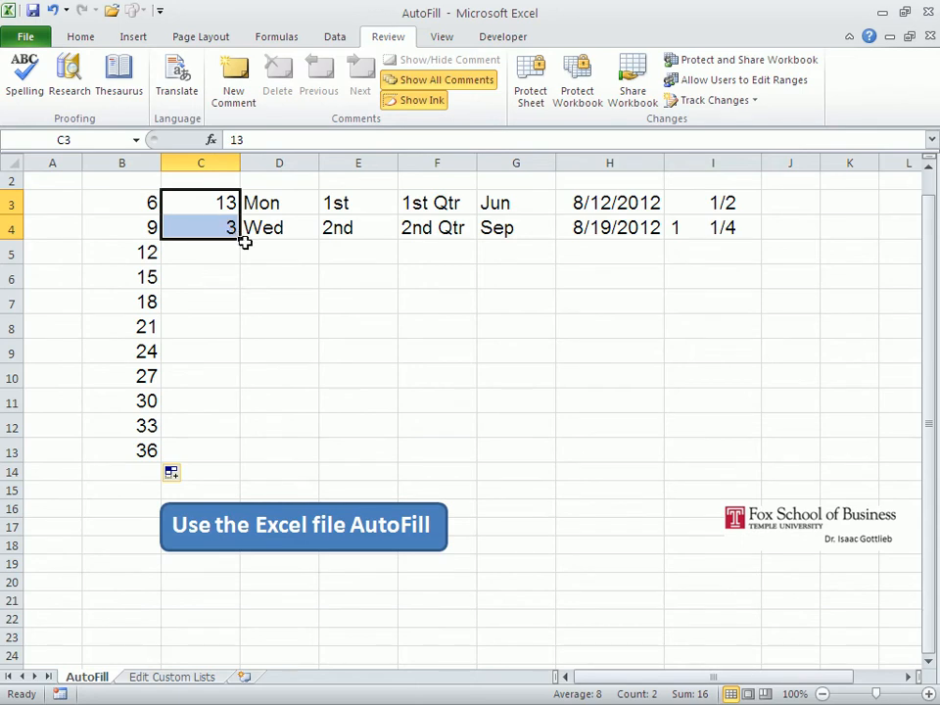
double_click(238, 239)
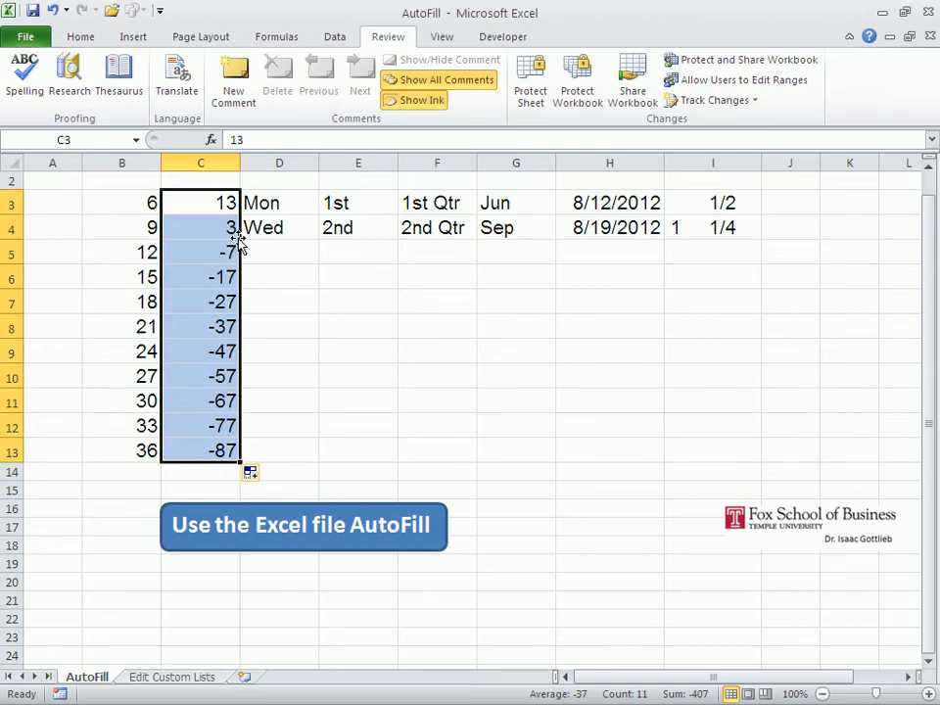
AutoFill the every-other-weekday series that starts with Mon and Wed in column D down through row 13
drag(245, 203, 250, 216)
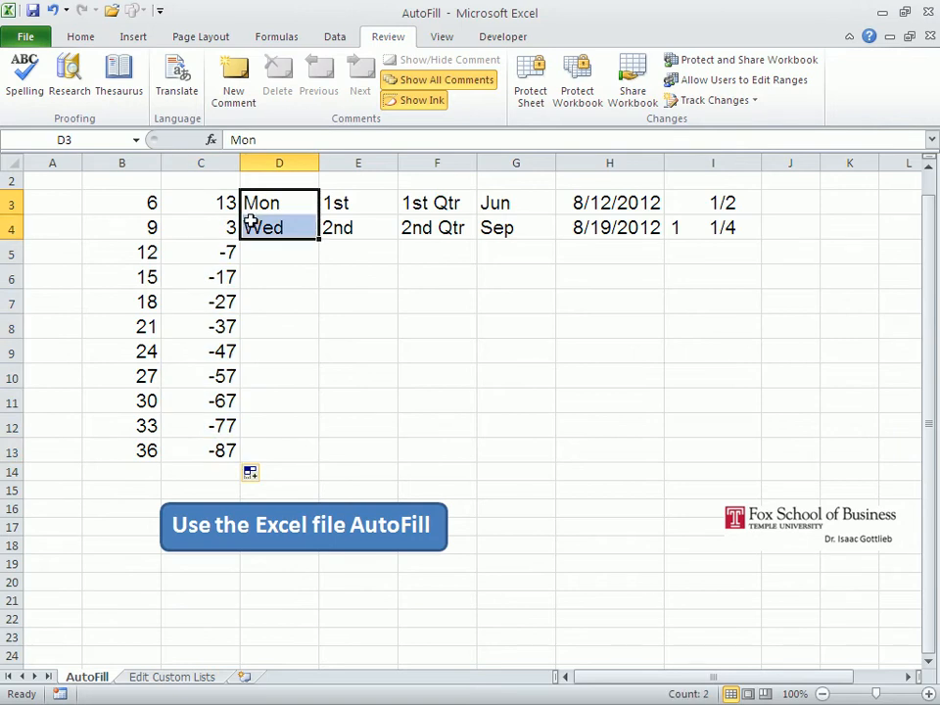
double_click(318, 240)
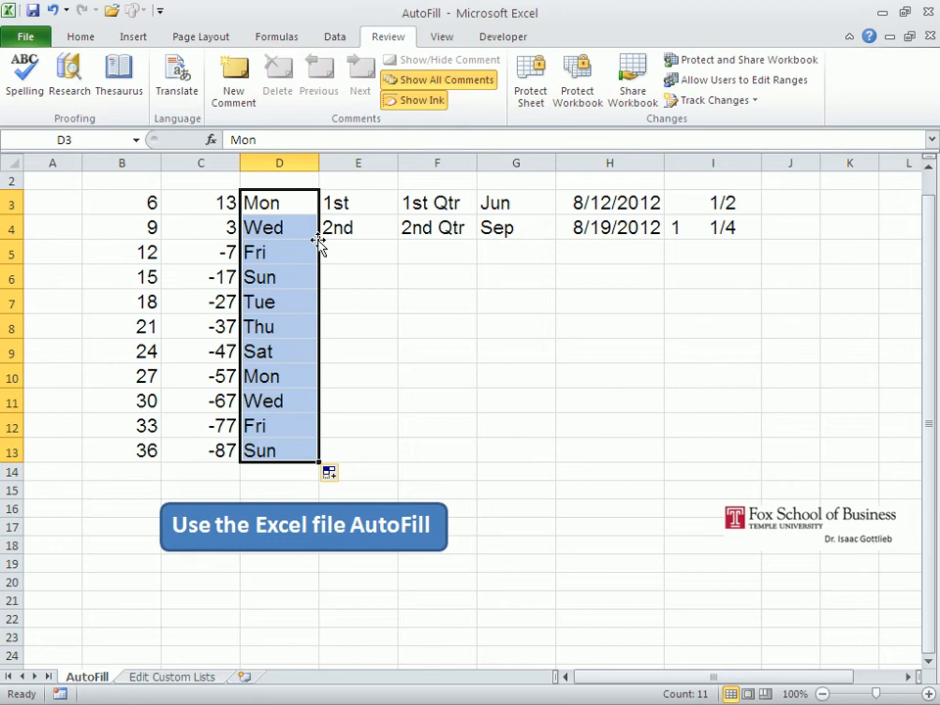
click(252, 206)
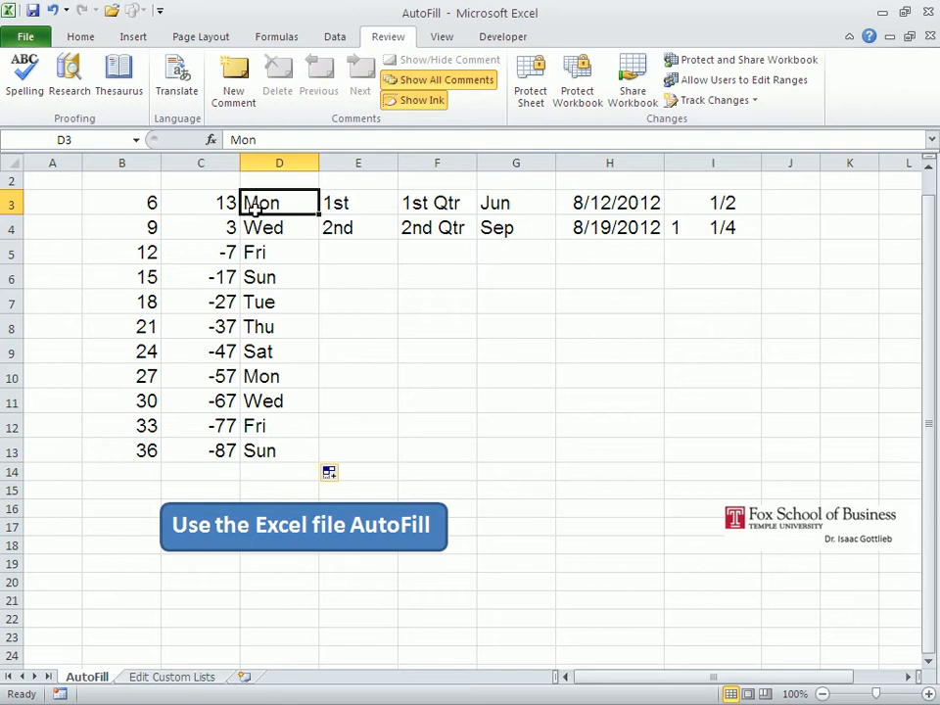
Review the built-in custom lists in the advanced Excel options, leaving them as they are
click(25, 37)
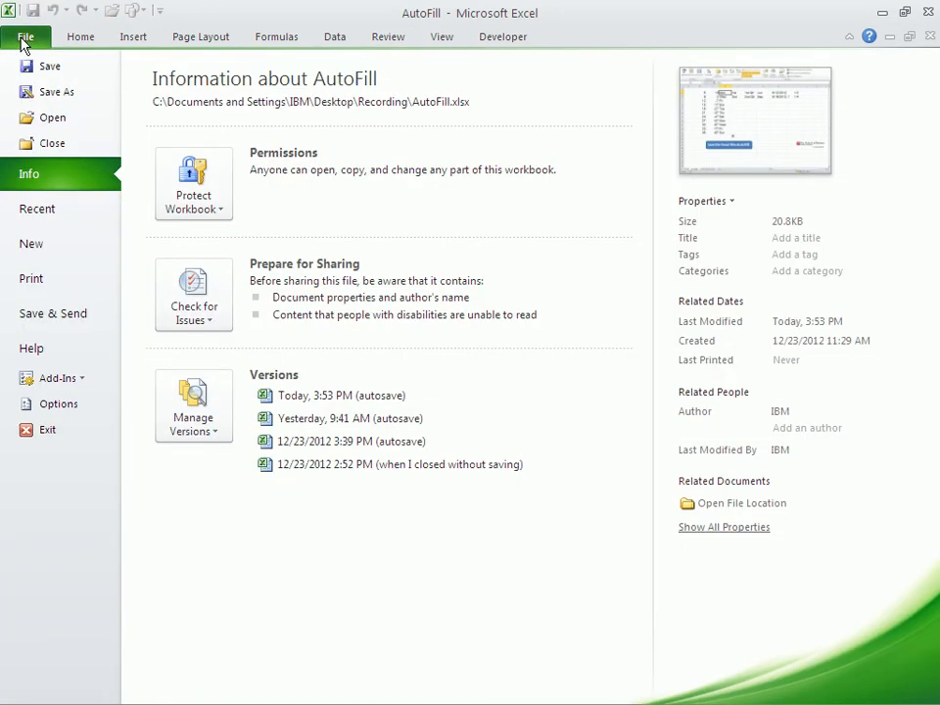
click(54, 407)
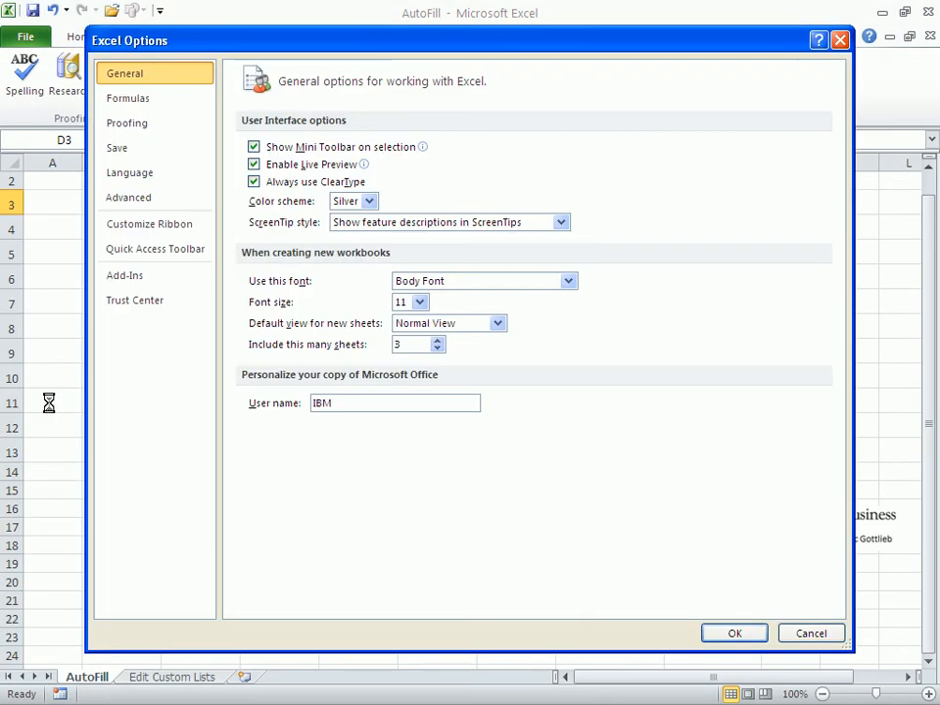
click(142, 199)
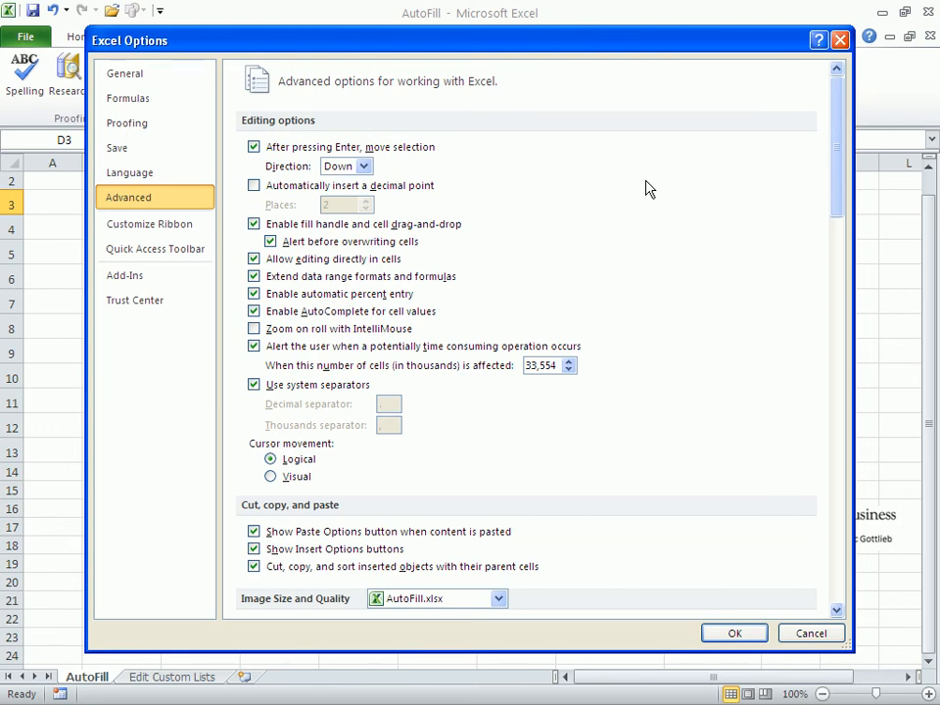
drag(837, 147, 840, 549)
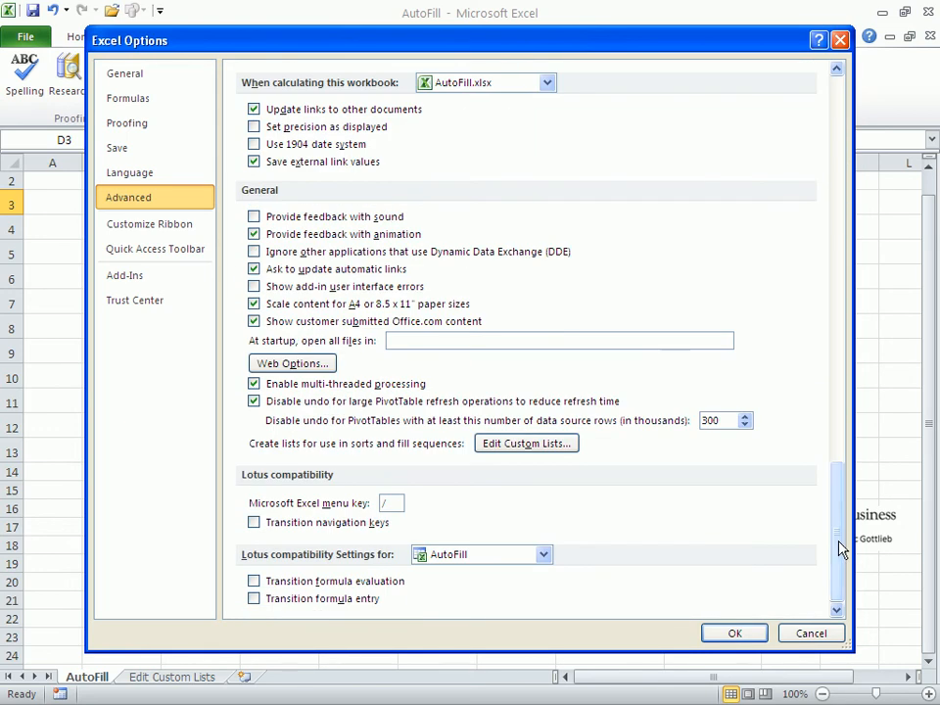
click(502, 446)
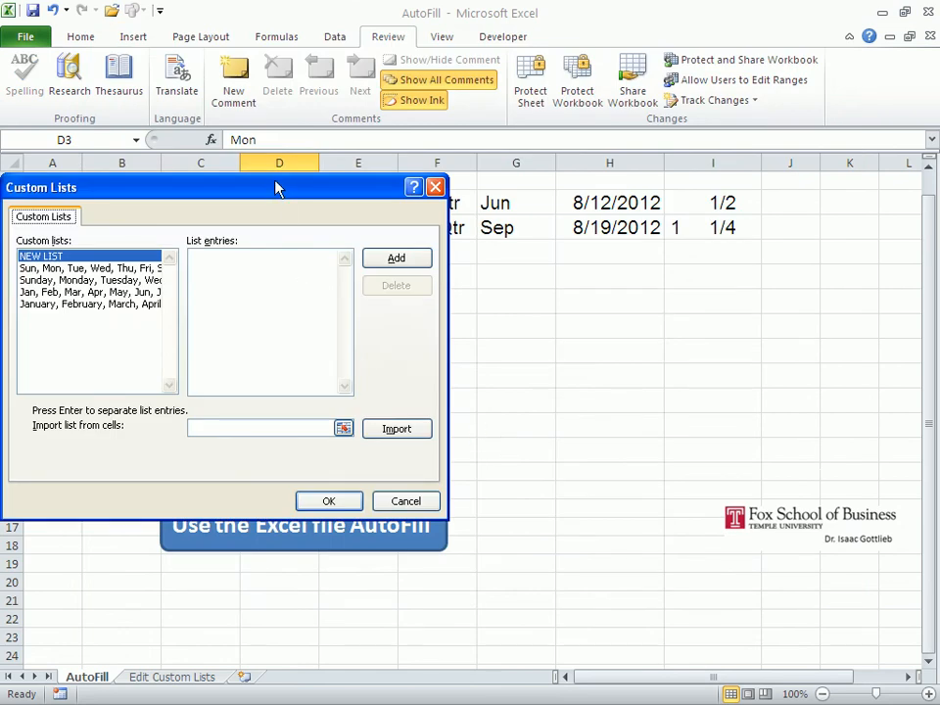
drag(277, 187, 405, 189)
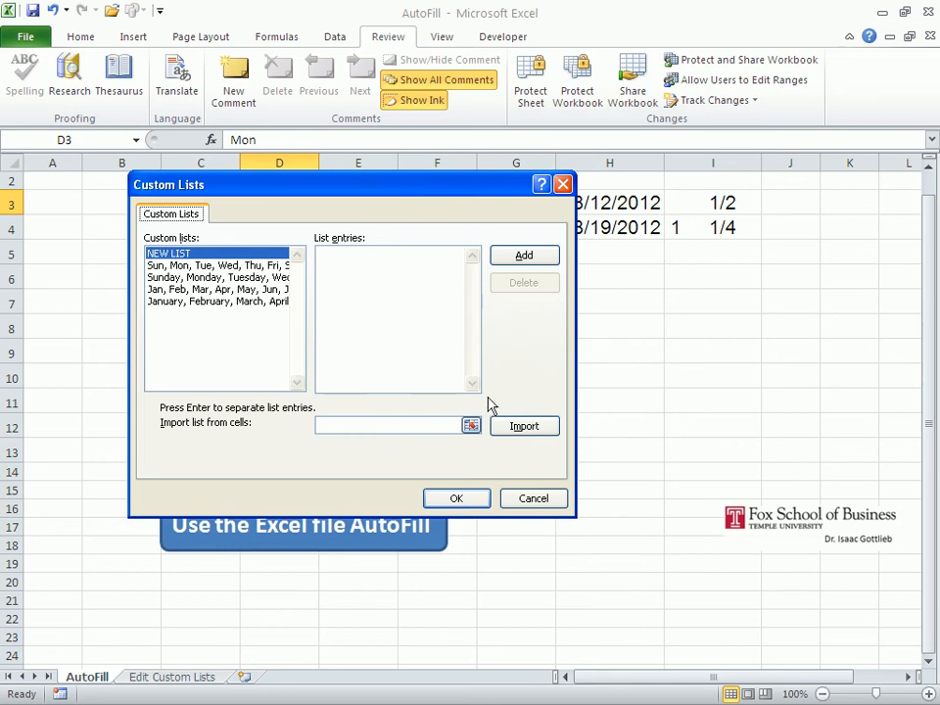
click(479, 502)
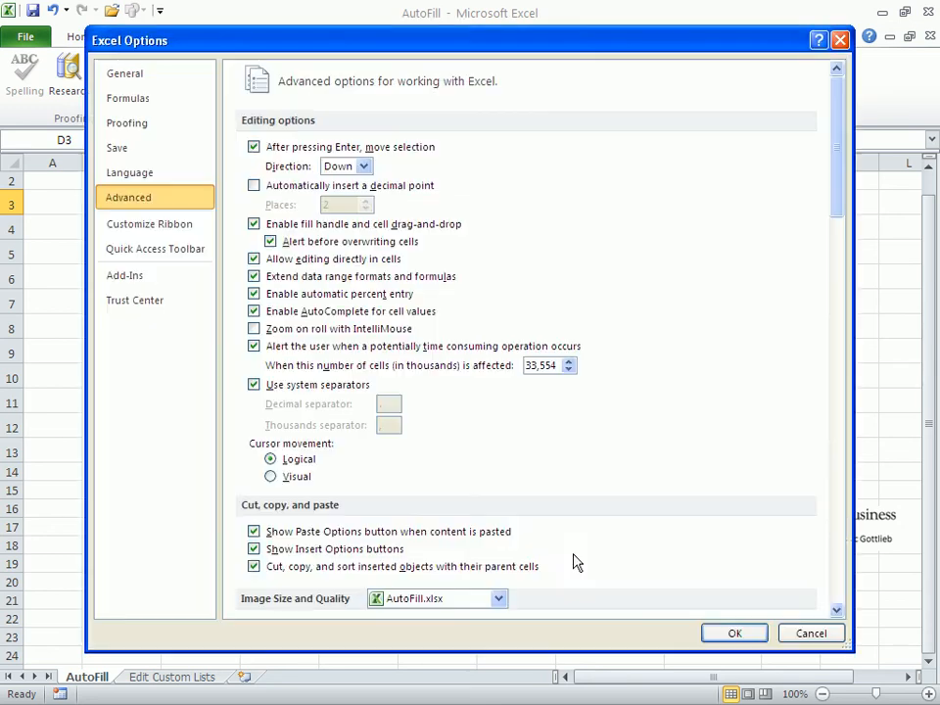
click(705, 630)
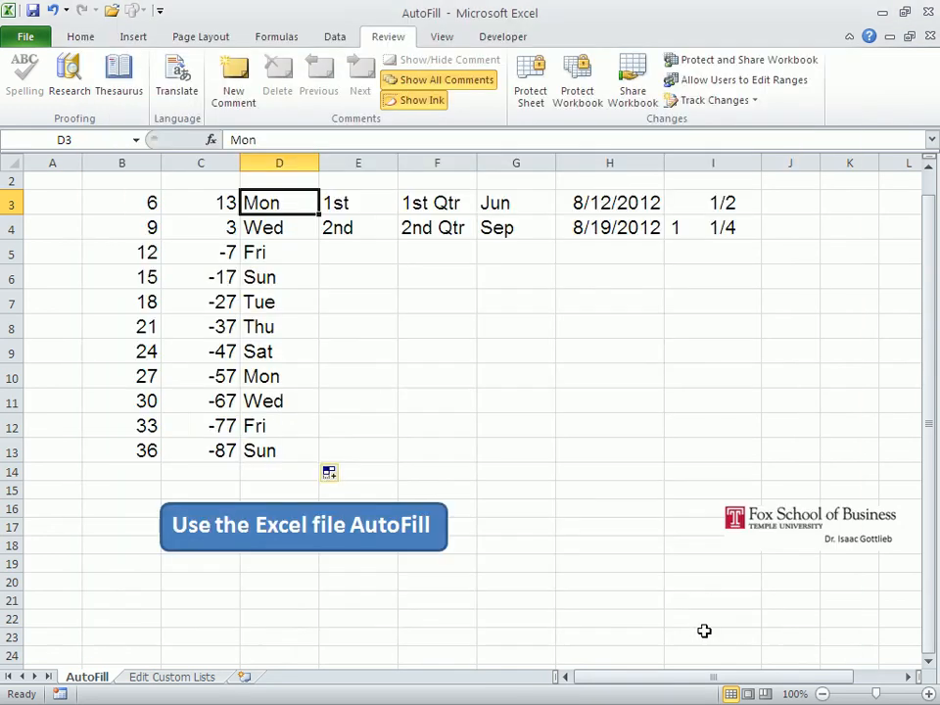
AutoFill the ordinal series in column E and the quarter series in column F down through row 13
click(349, 210)
drag(348, 209, 350, 225)
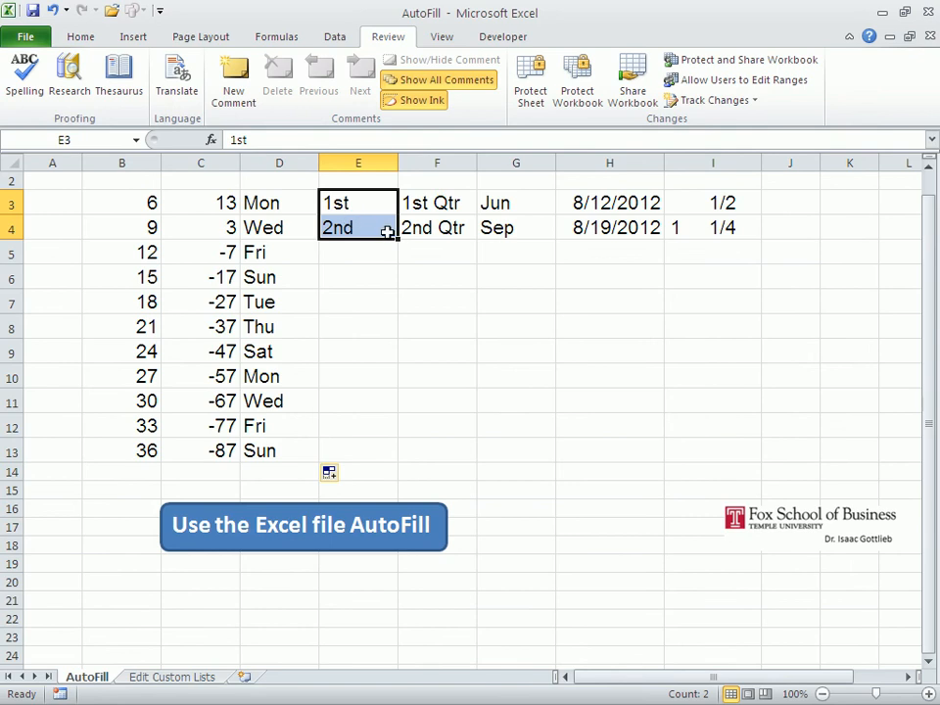
double_click(398, 238)
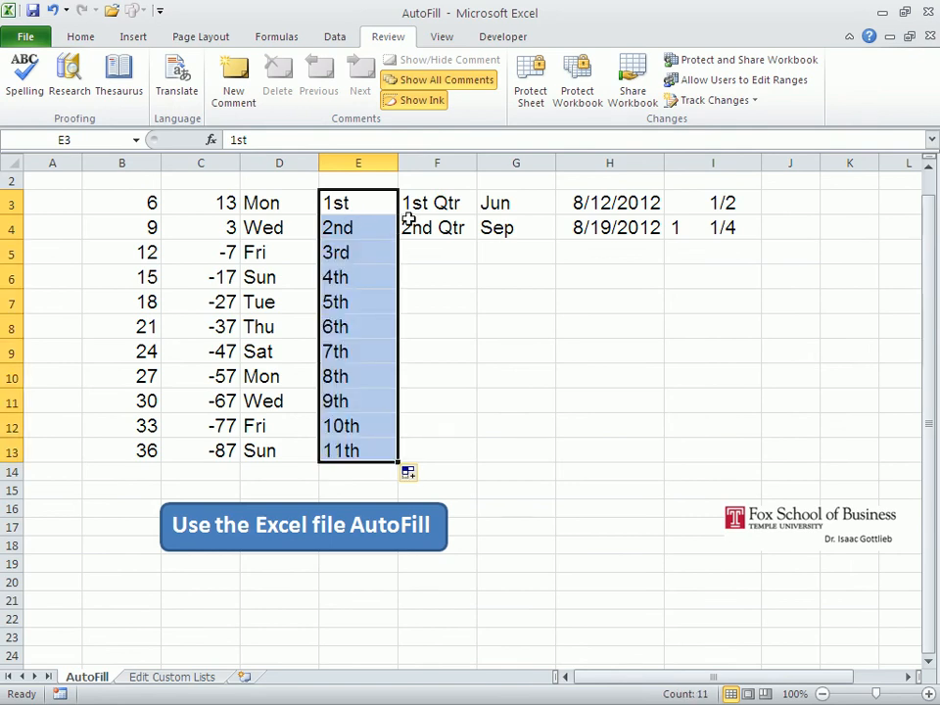
click(410, 202)
drag(410, 202, 405, 221)
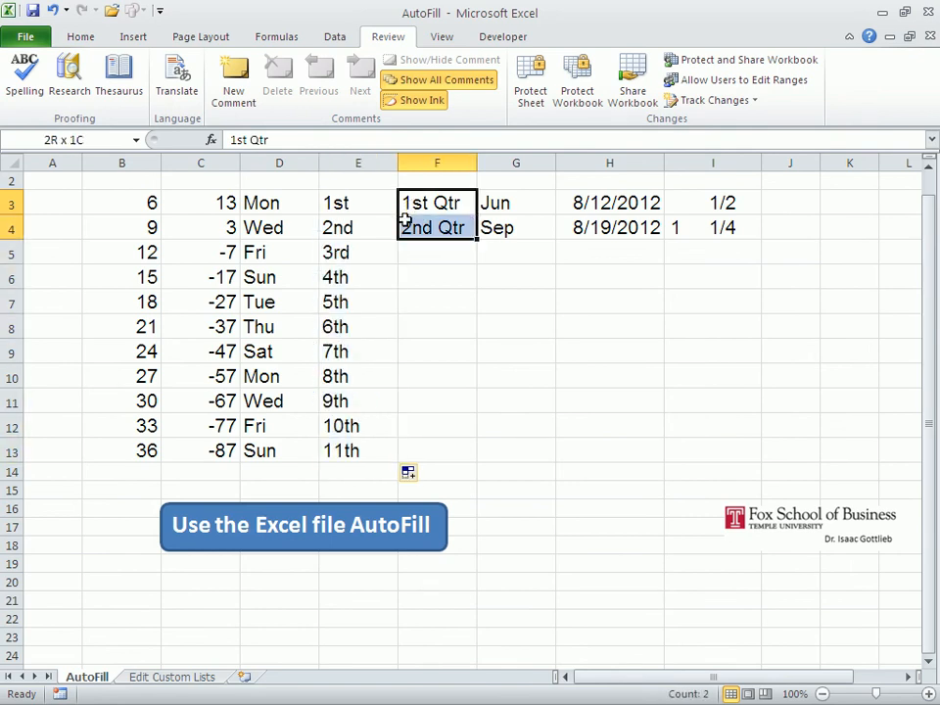
double_click(477, 238)
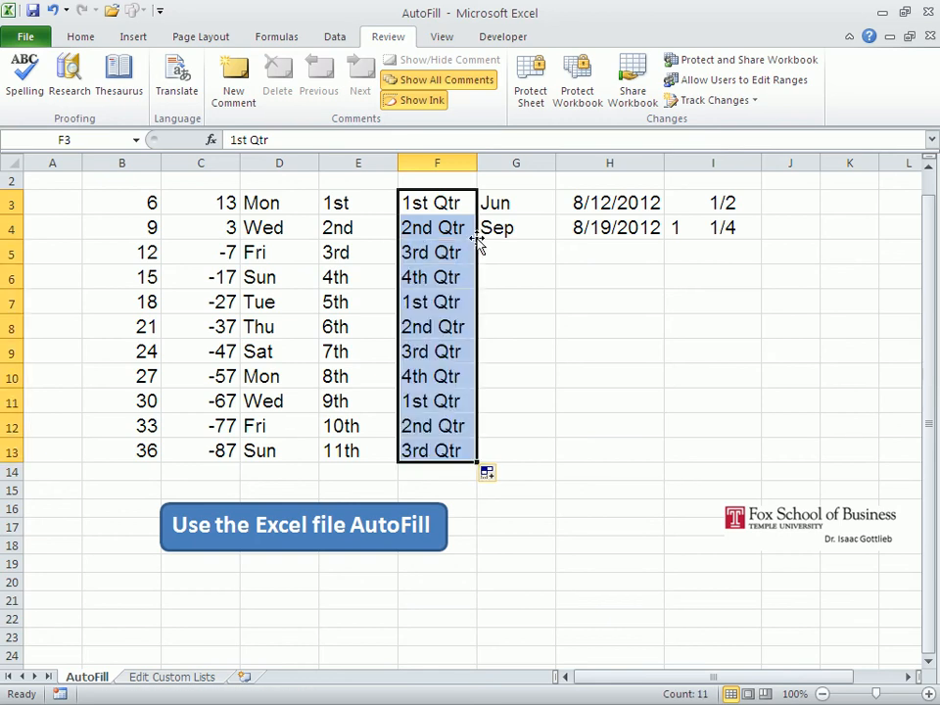
AutoFill the quarterly months in column G and the weekly dates in column H down through row 13
click(490, 203)
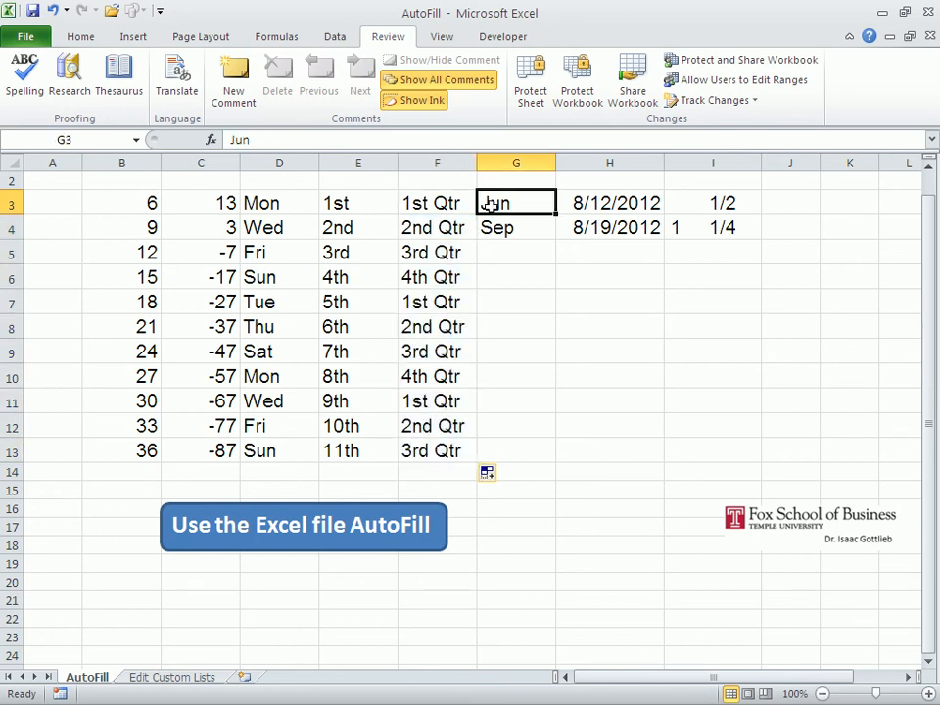
drag(490, 203, 489, 225)
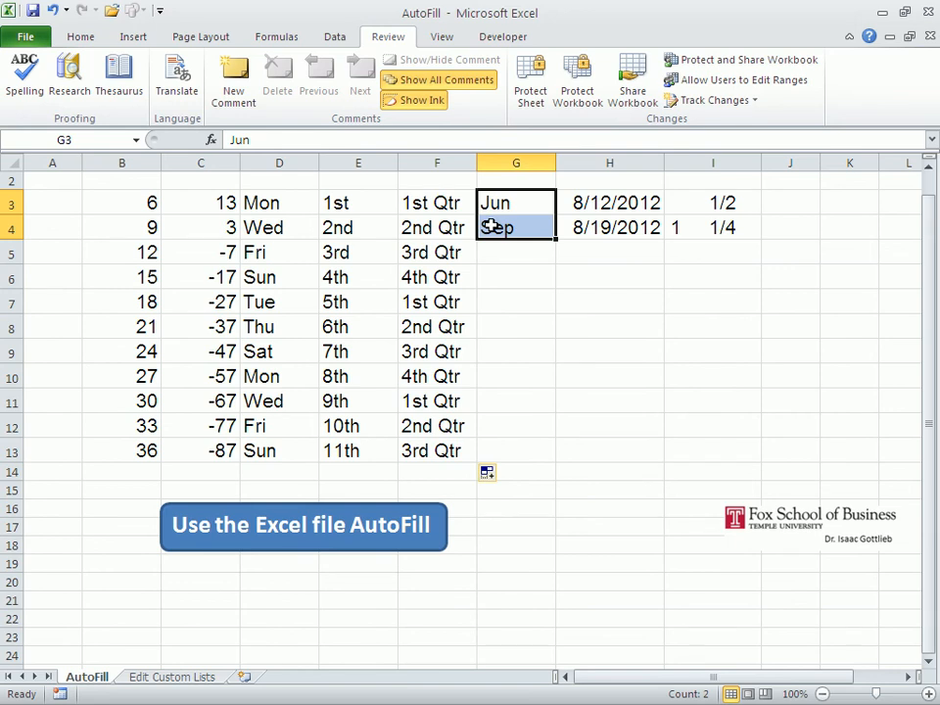
double_click(555, 241)
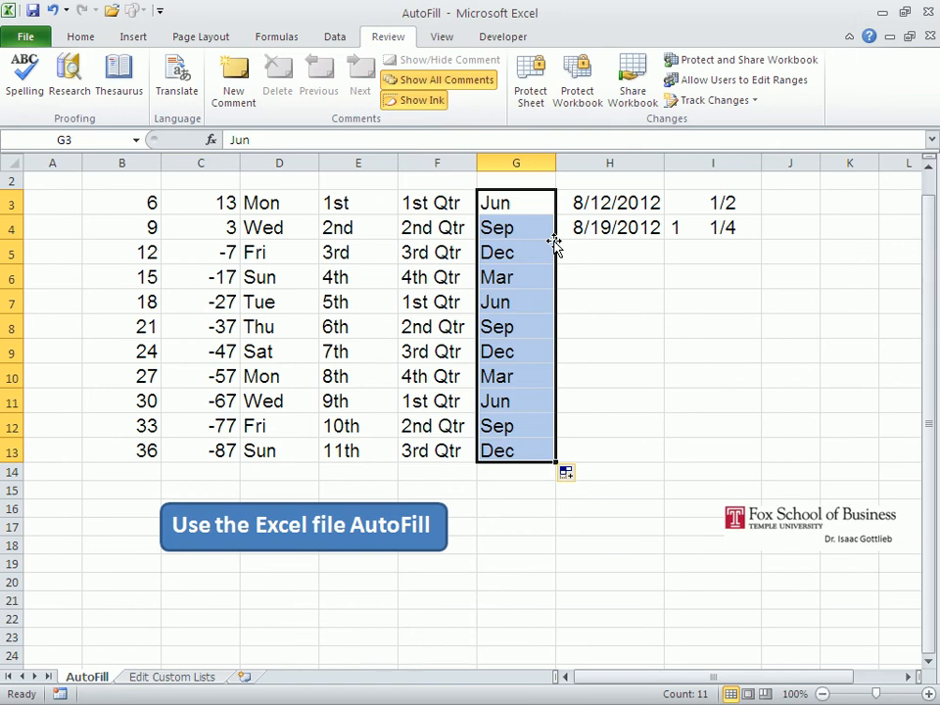
click(600, 203)
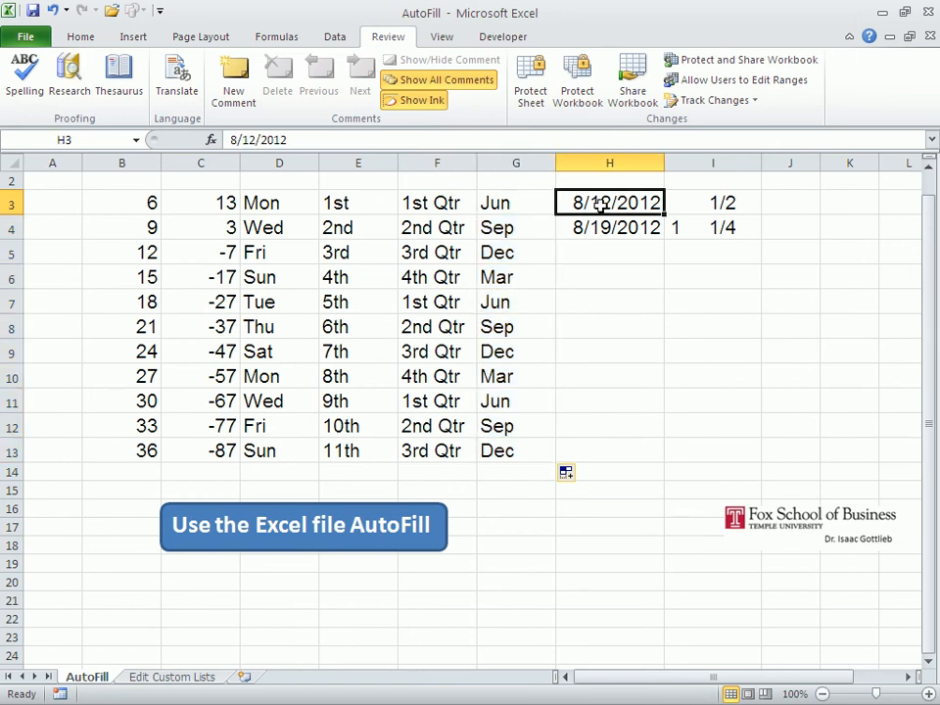
drag(600, 203, 600, 223)
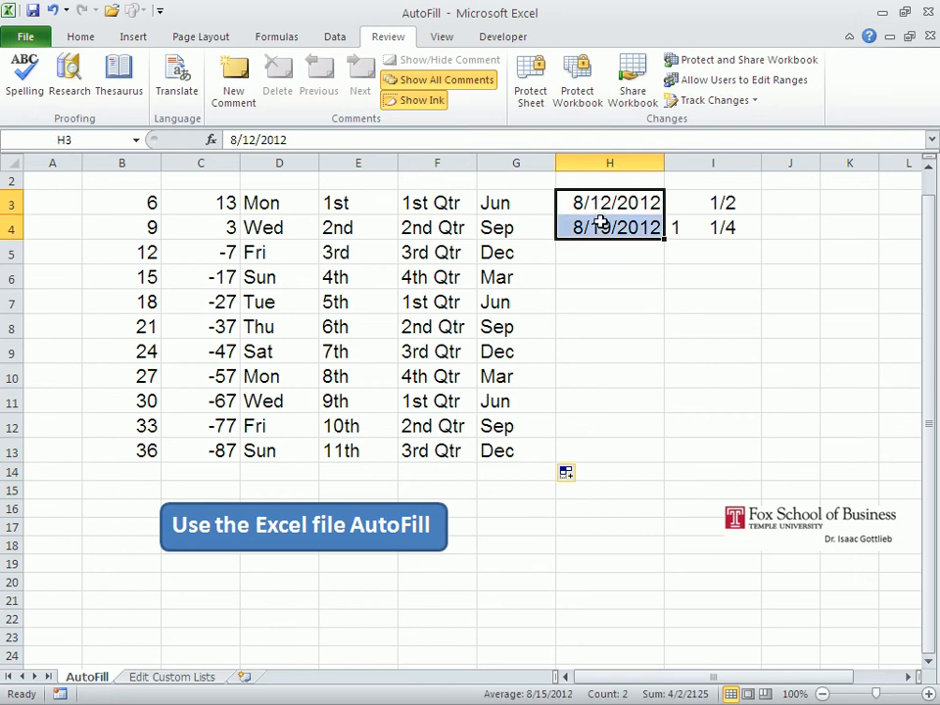
double_click(663, 238)
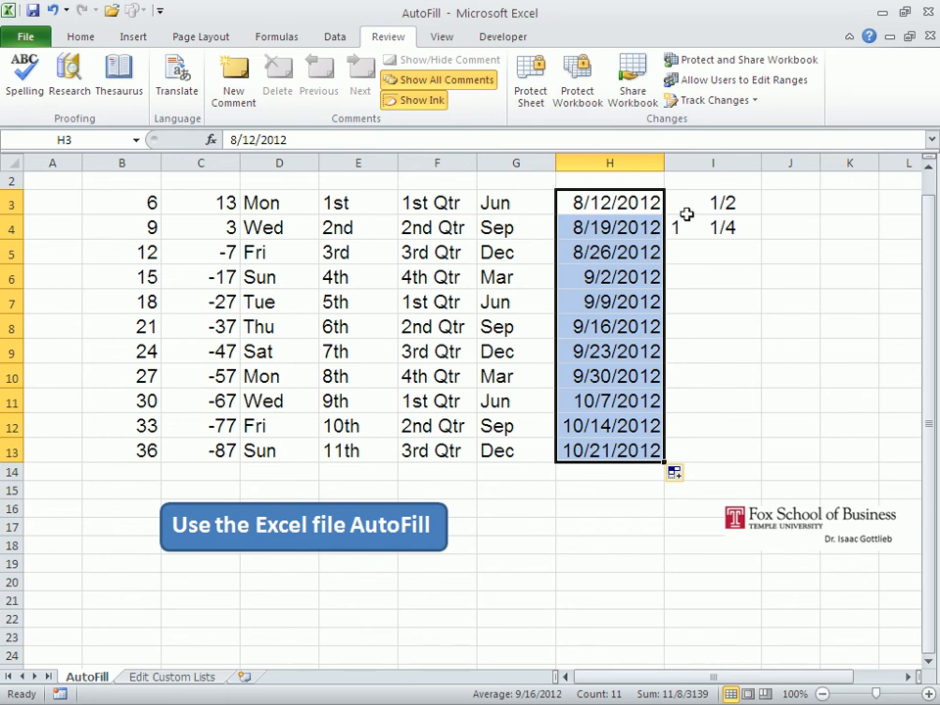
Check the number format of the fractions in I3:I4 and AutoFill their series down through row 13
click(687, 205)
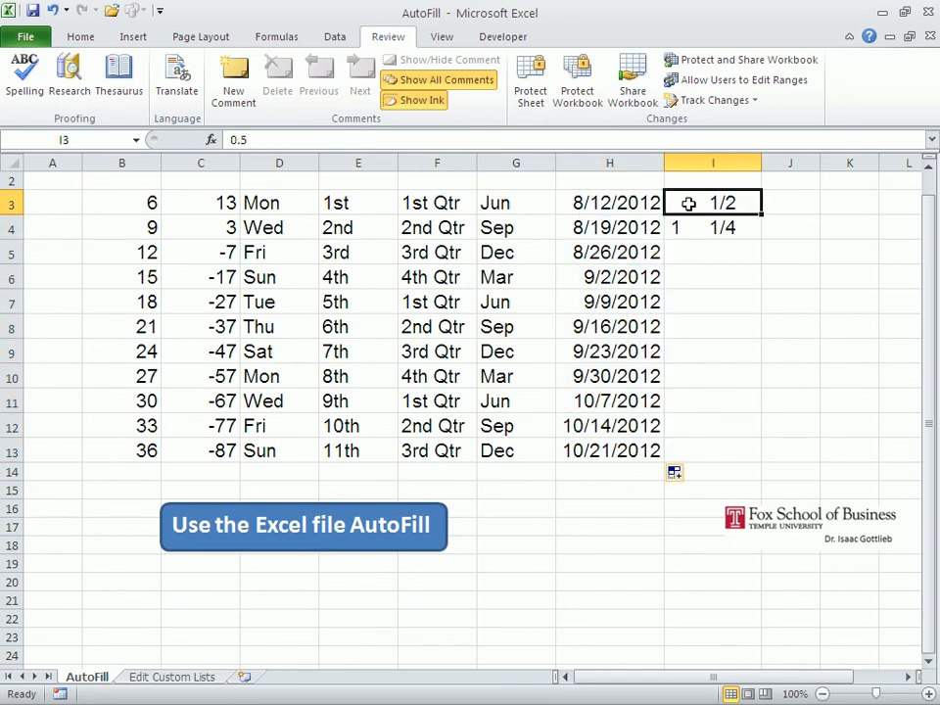
drag(686, 205, 690, 217)
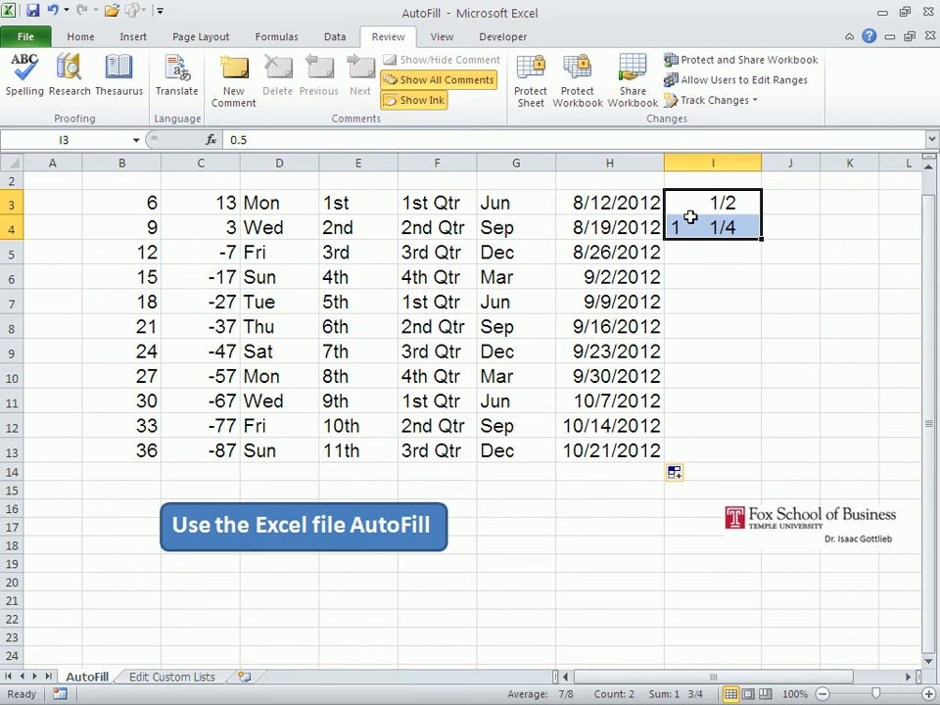
key(ctrl+1)
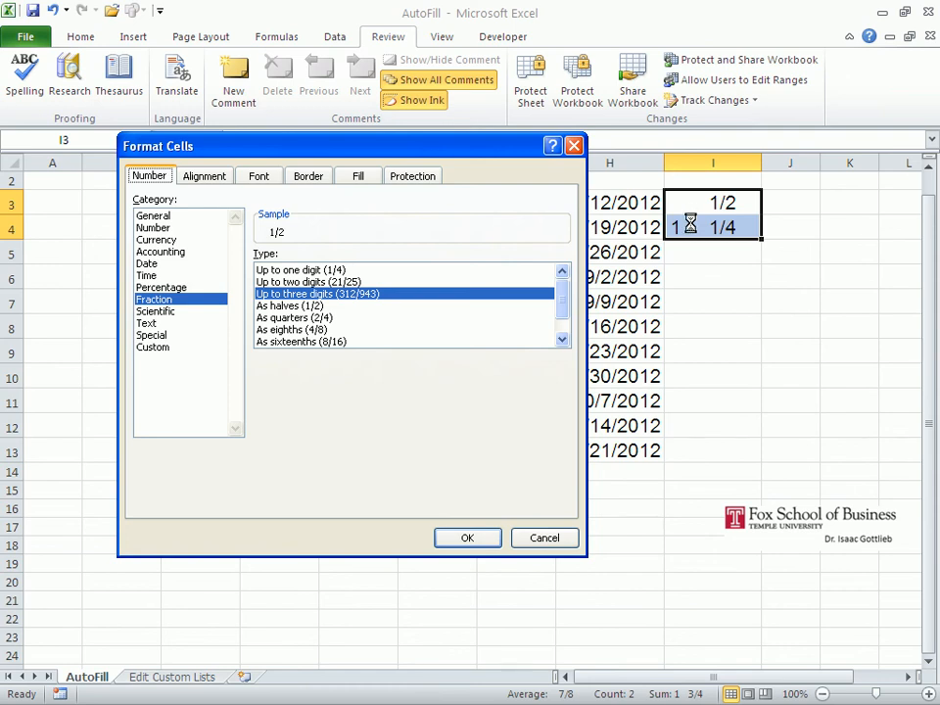
click(466, 539)
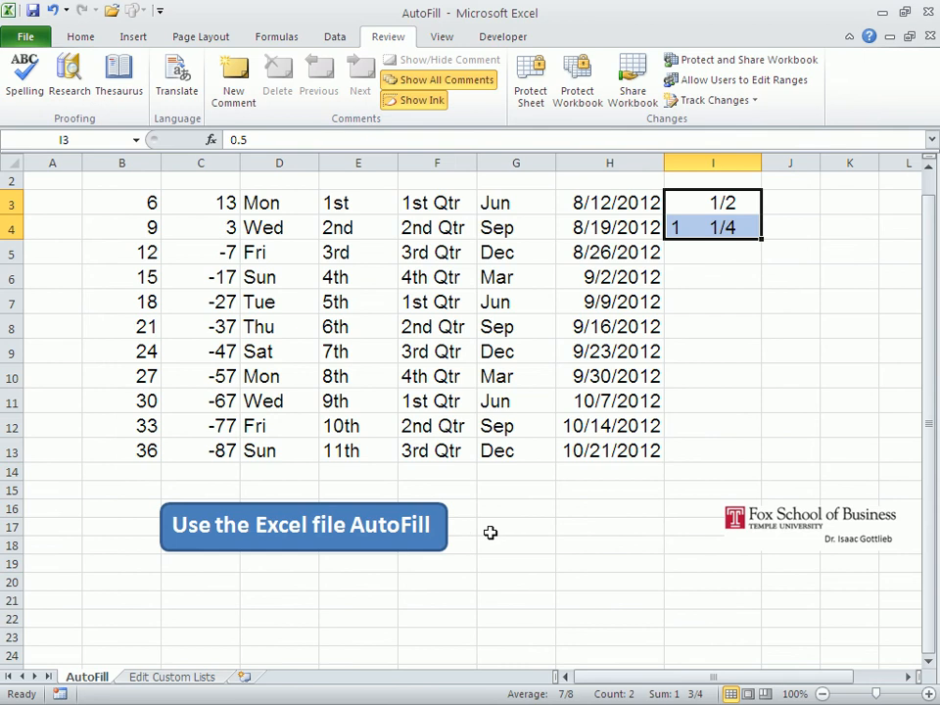
double_click(761, 238)
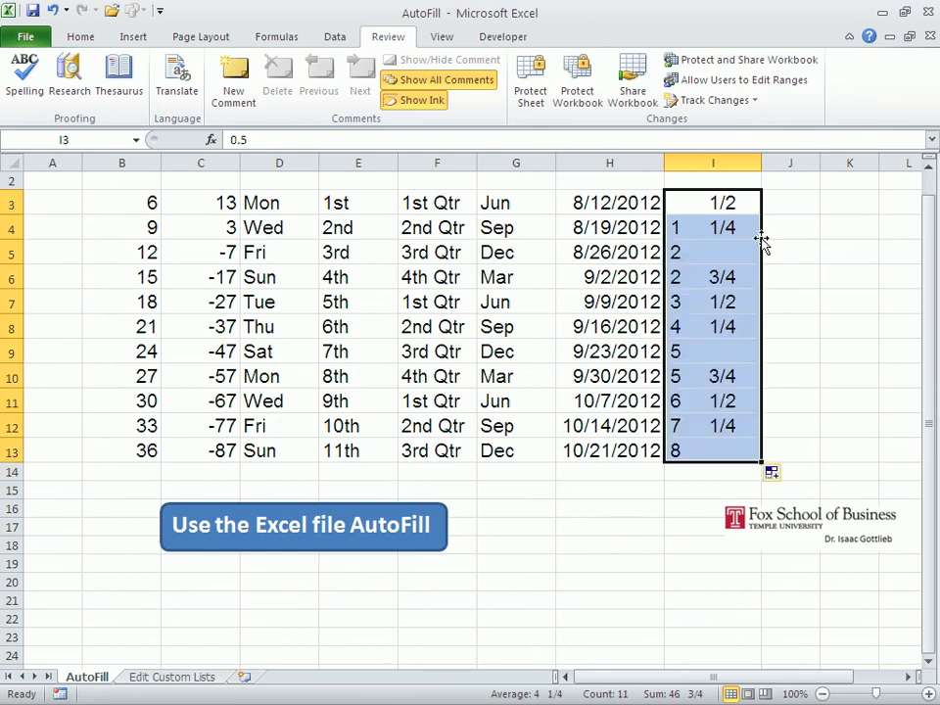
click(689, 298)
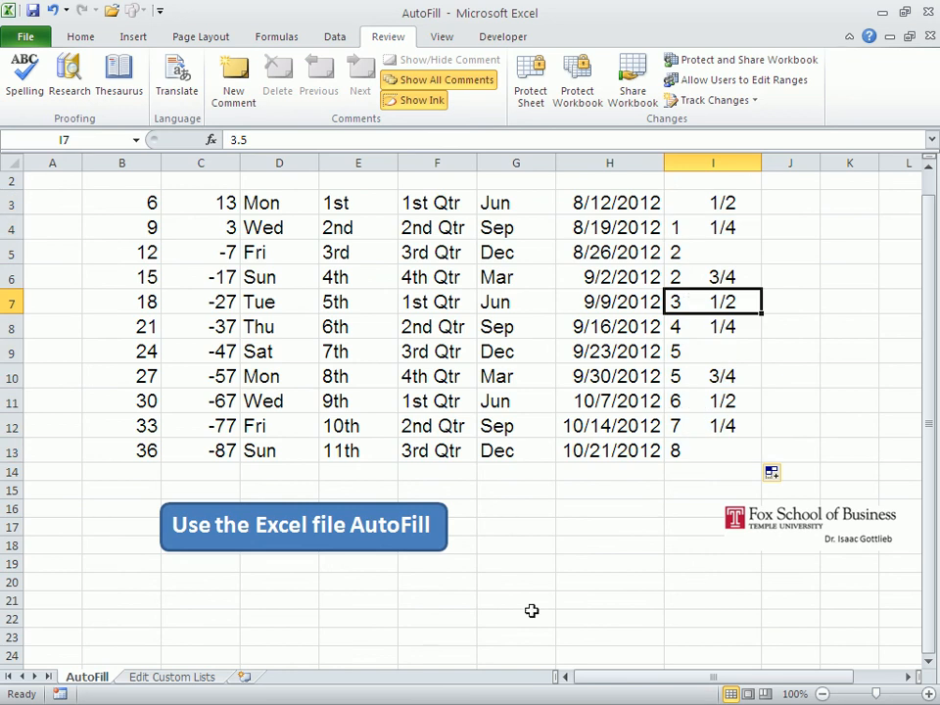
Switch to the Edit Custom Lists sheet and open the custom list editor from the advanced Excel options
click(170, 677)
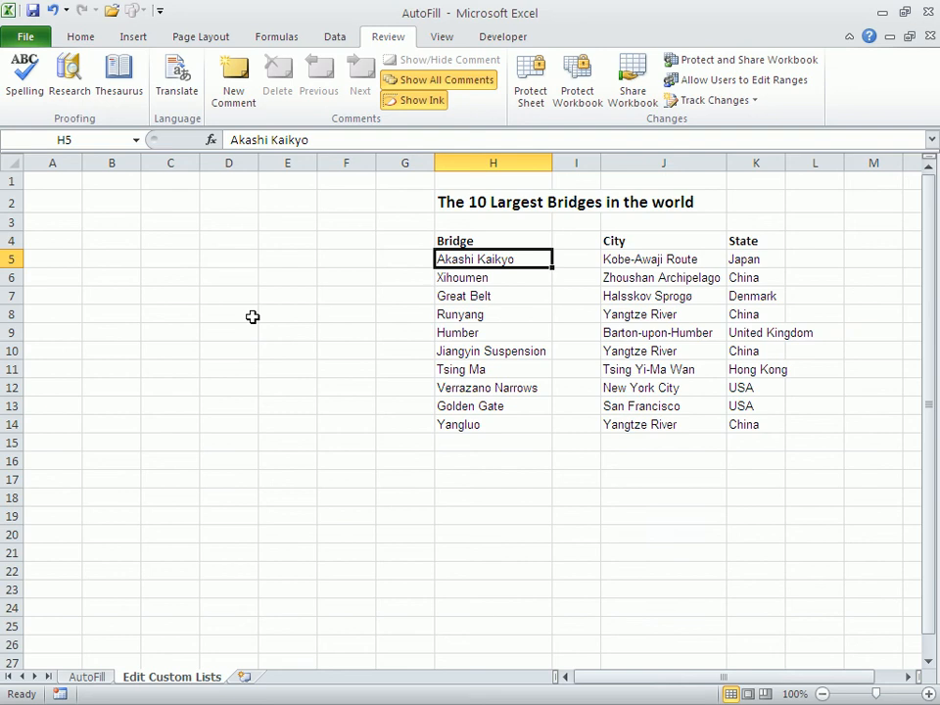
click(26, 40)
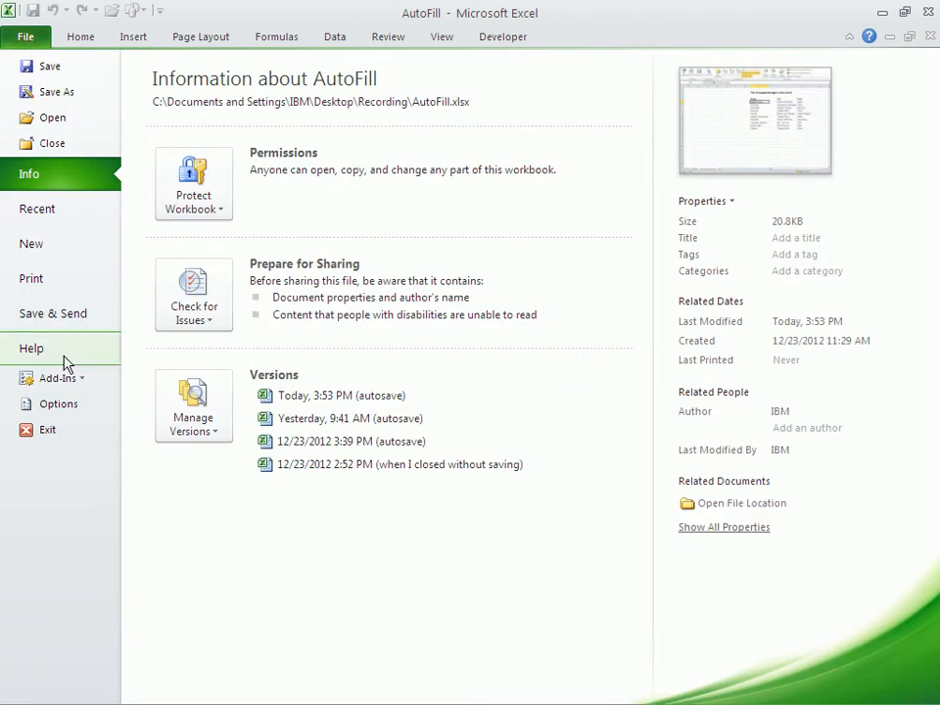
click(55, 404)
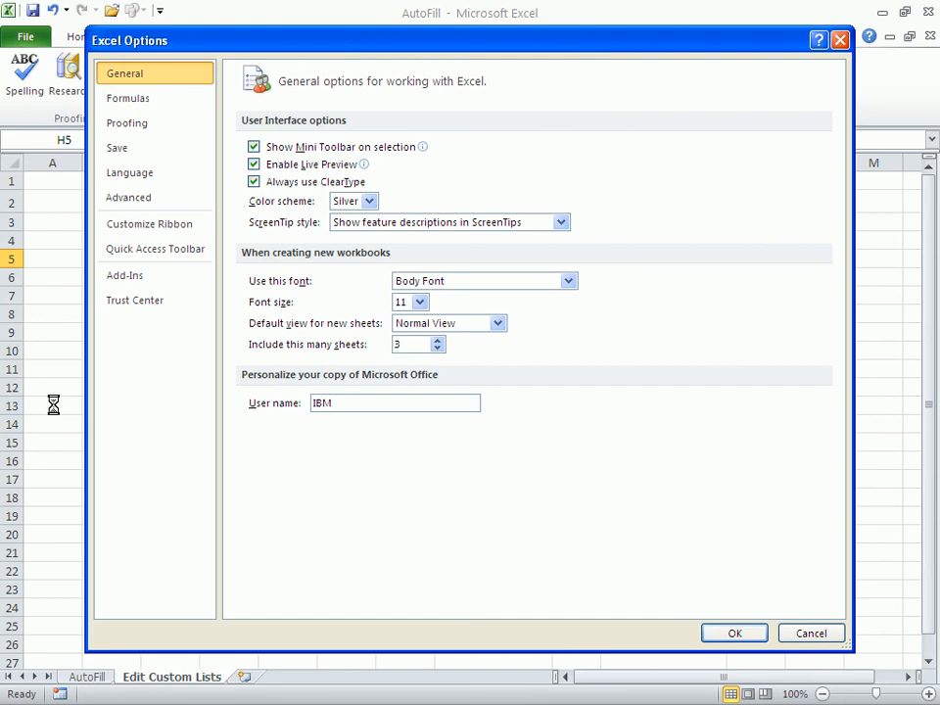
click(140, 205)
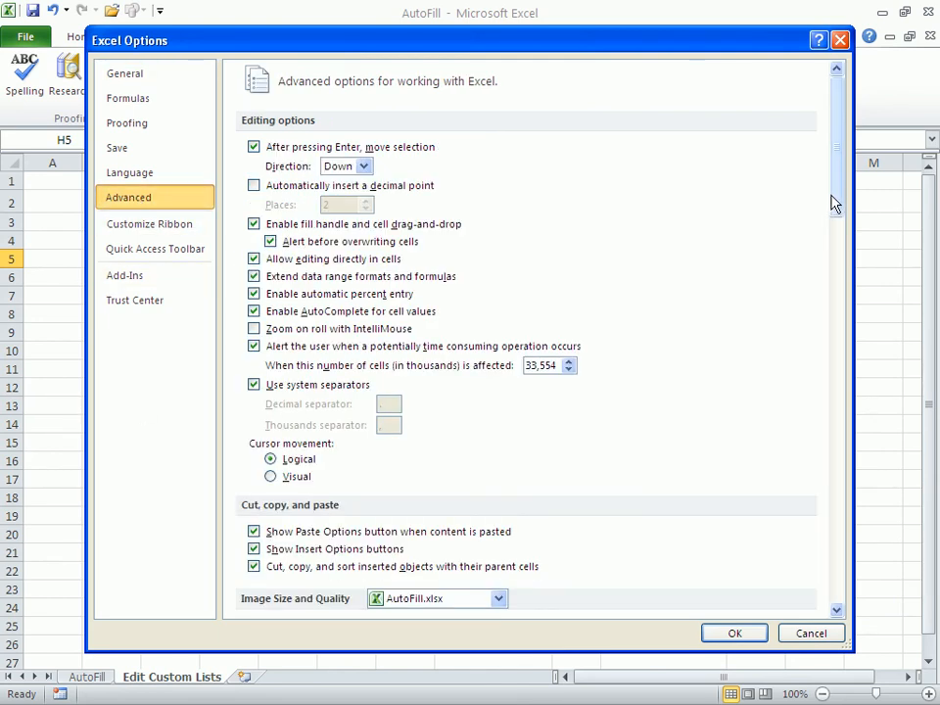
drag(832, 202, 839, 602)
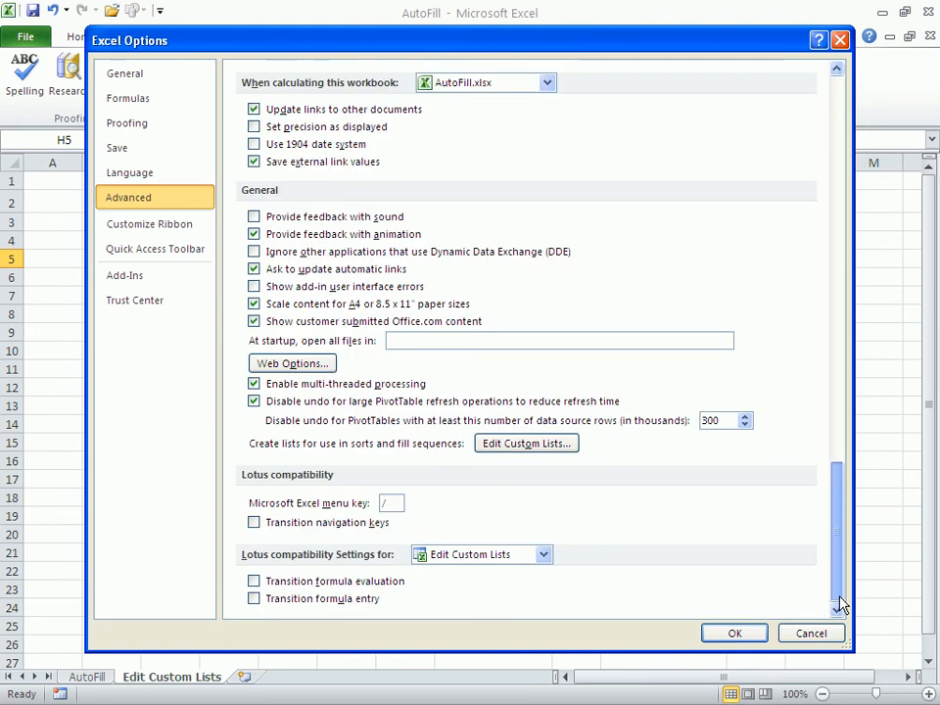
click(551, 447)
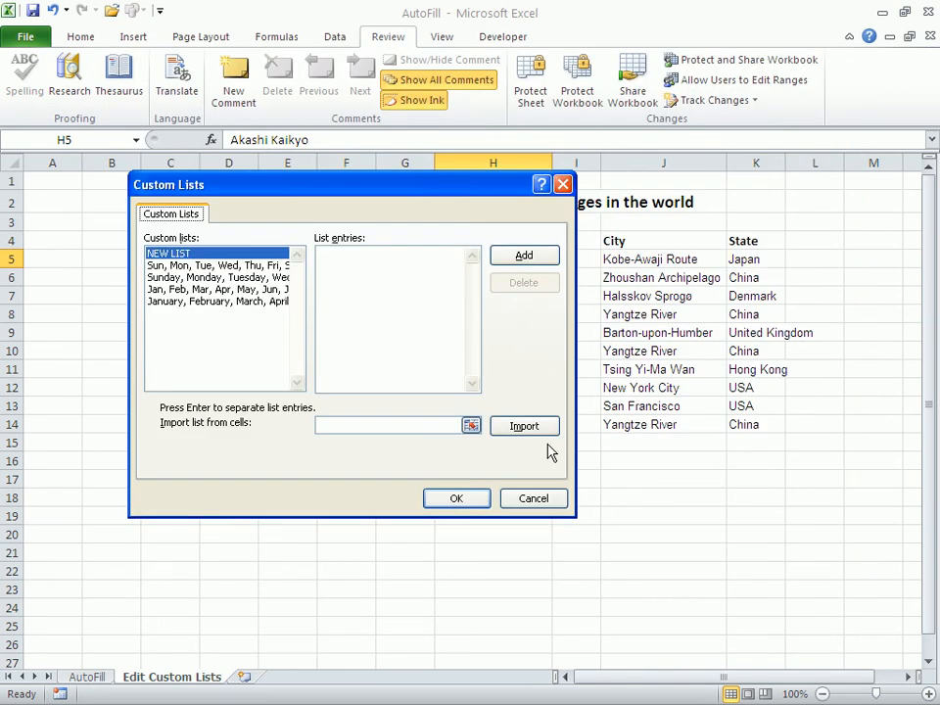
Import the bridge names in H5:H14 as a new custom list and apply the options
click(415, 423)
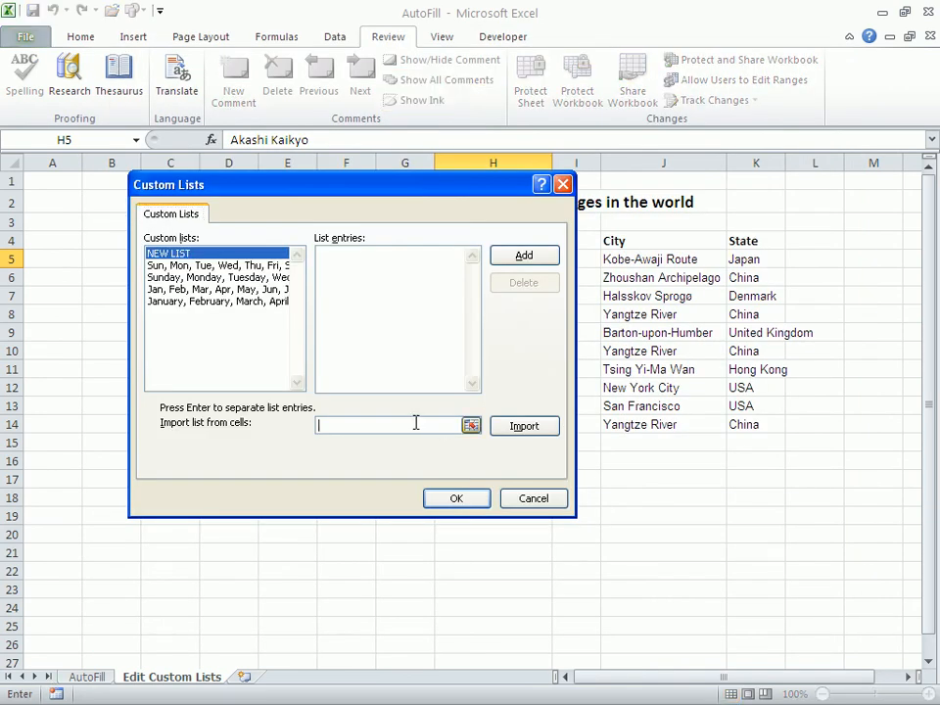
drag(376, 191, 202, 191)
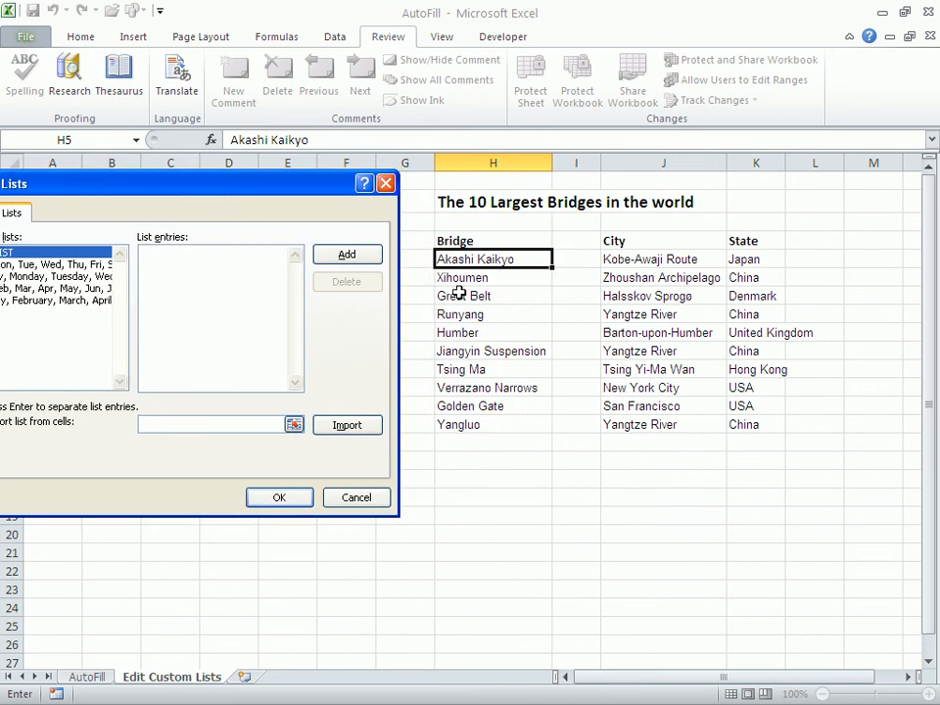
click(457, 259)
drag(457, 260, 465, 416)
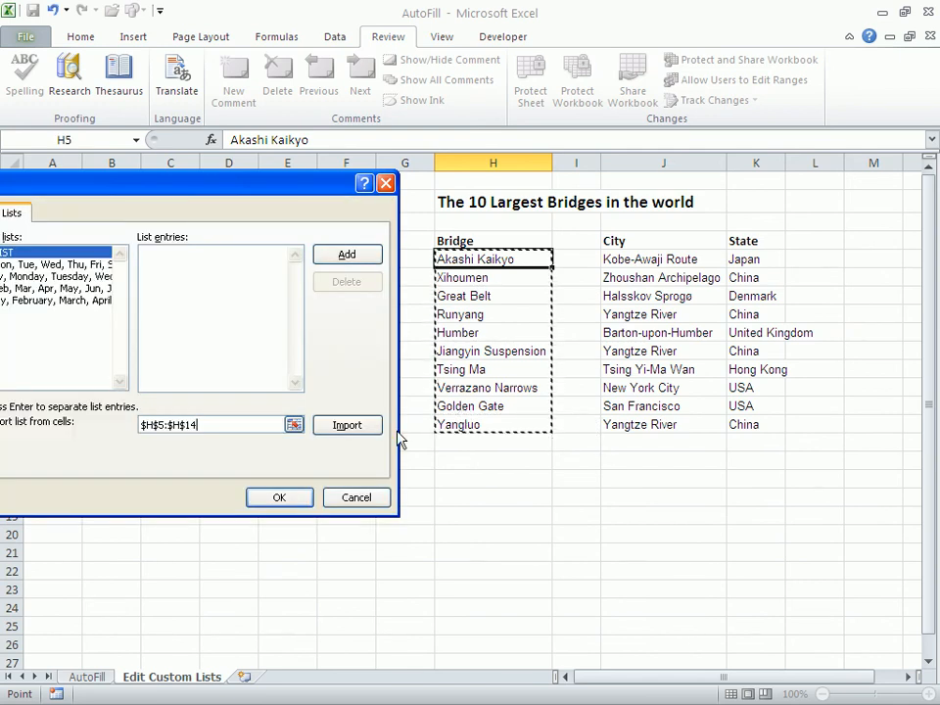
click(362, 428)
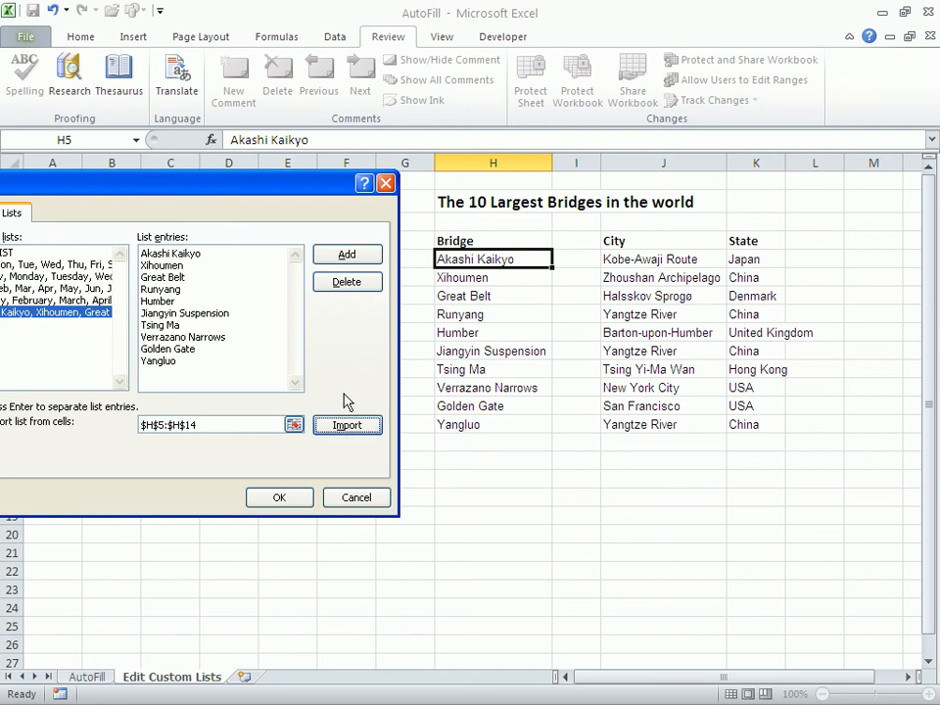
click(281, 501)
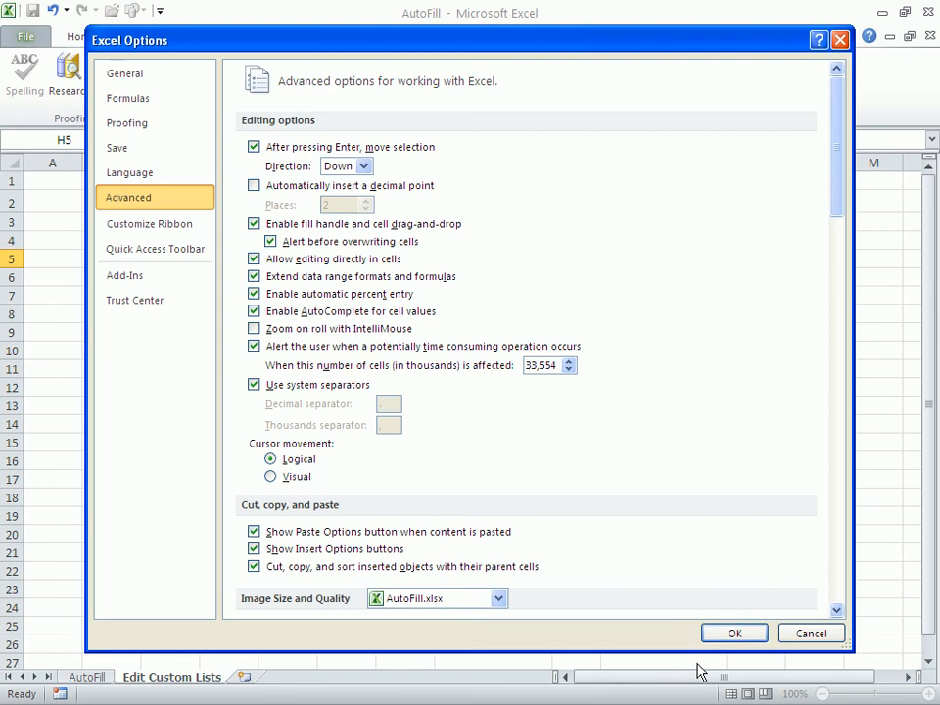
click(721, 641)
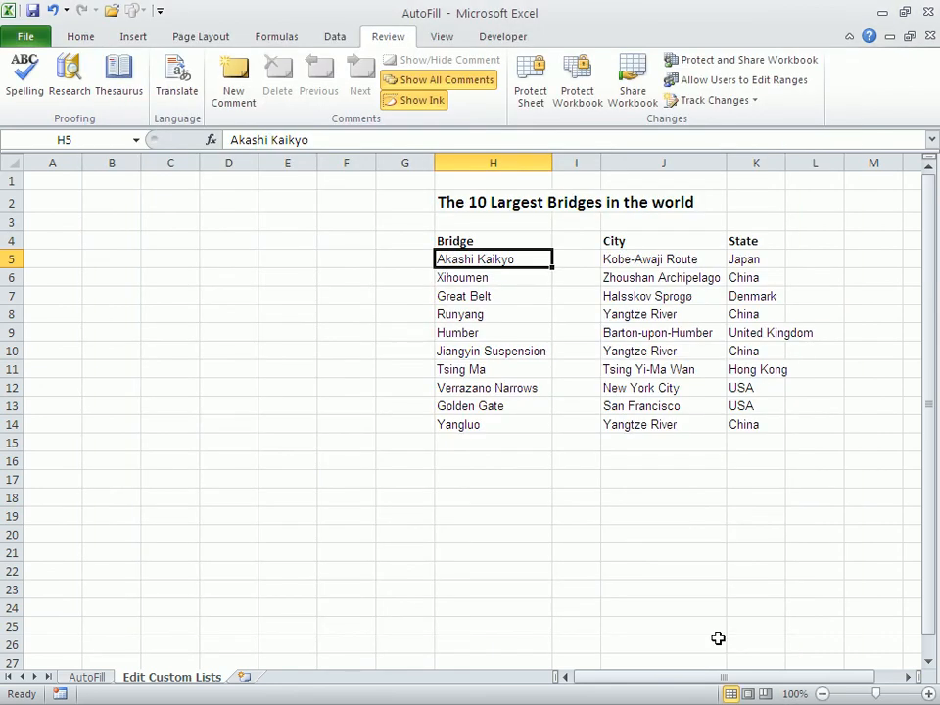